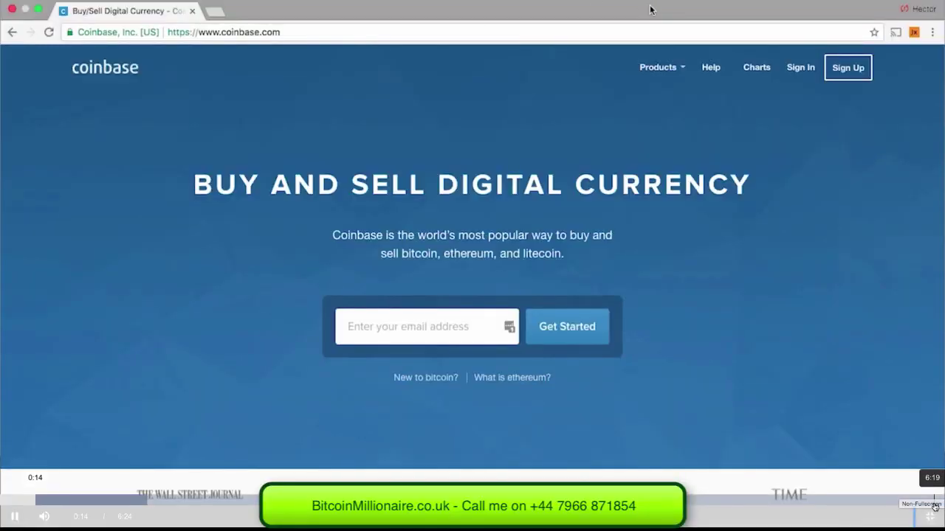
# Step: Open the sign-up form and enter the email and a password, with Florida as the state
pyautogui.click(846, 74)
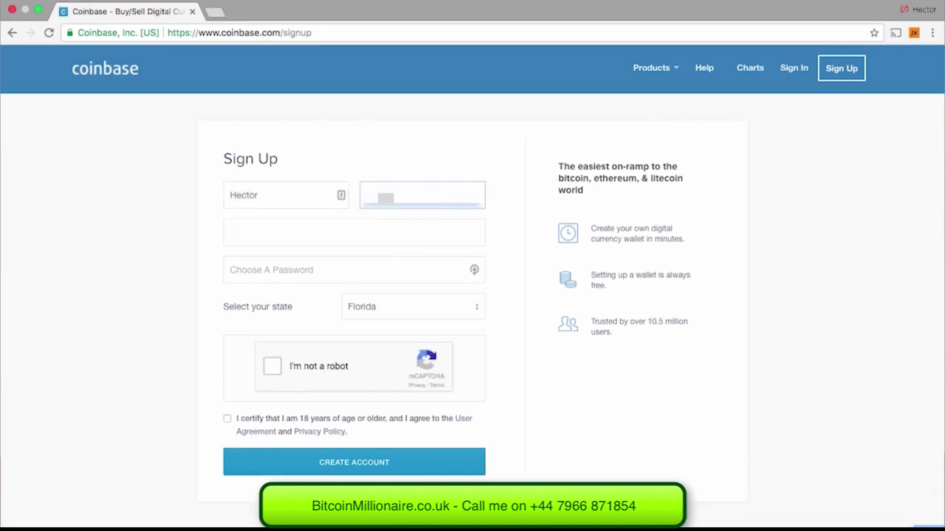
pyautogui.click(354, 233)
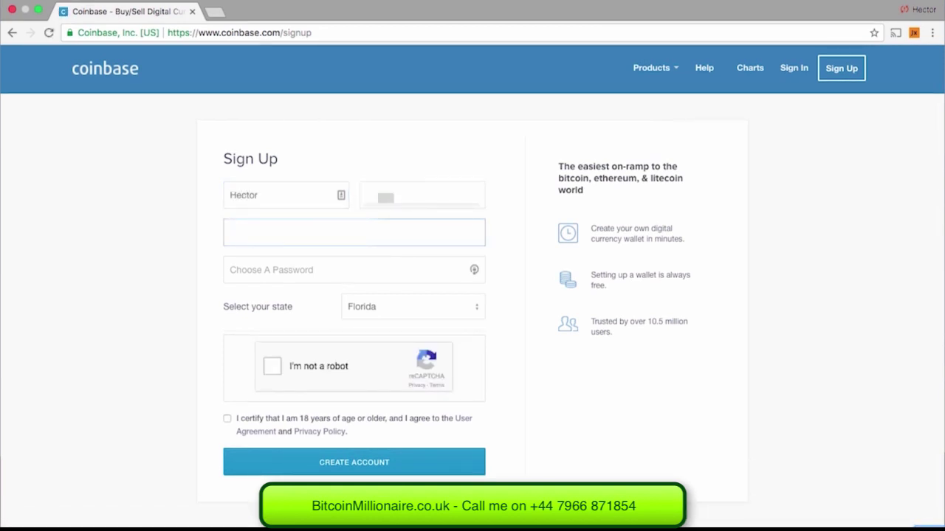
pyautogui.press('Tab')
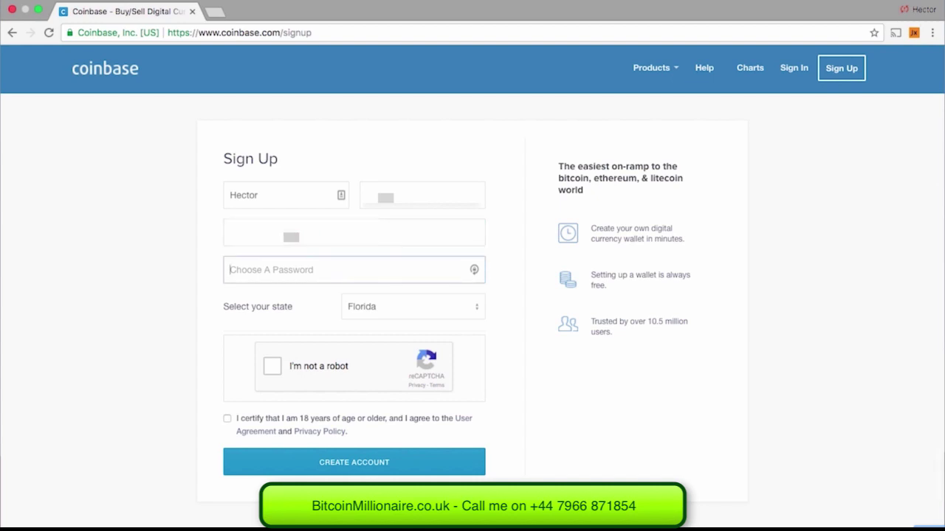
pyautogui.write('•••••••••')
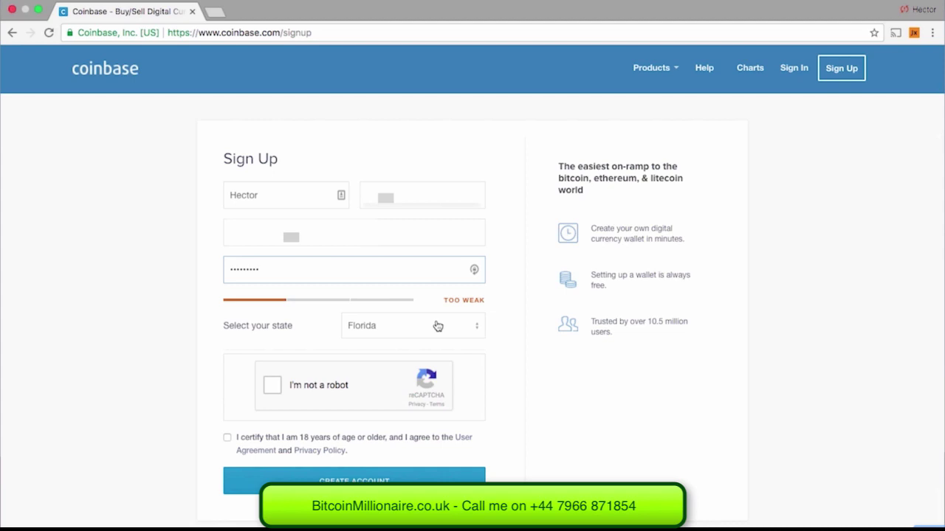
pyautogui.click(437, 327)
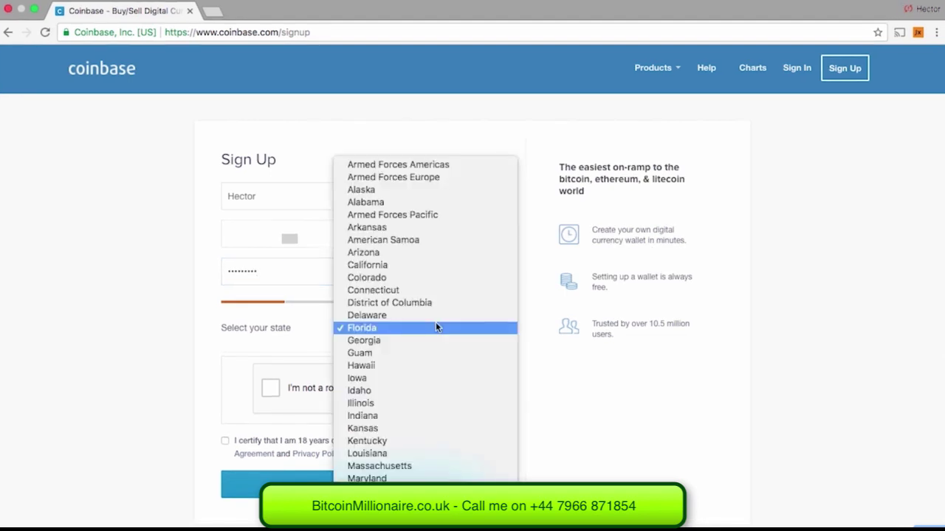
pyautogui.click(436, 327)
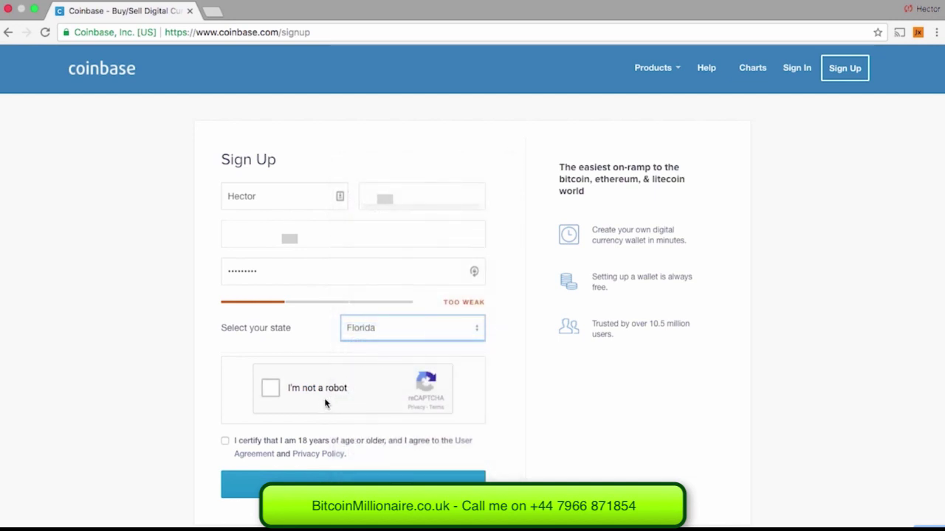
# Step: Pass the vehicle and street-sign captcha, accept the age and terms checkbox, and create the account
pyautogui.click(276, 399)
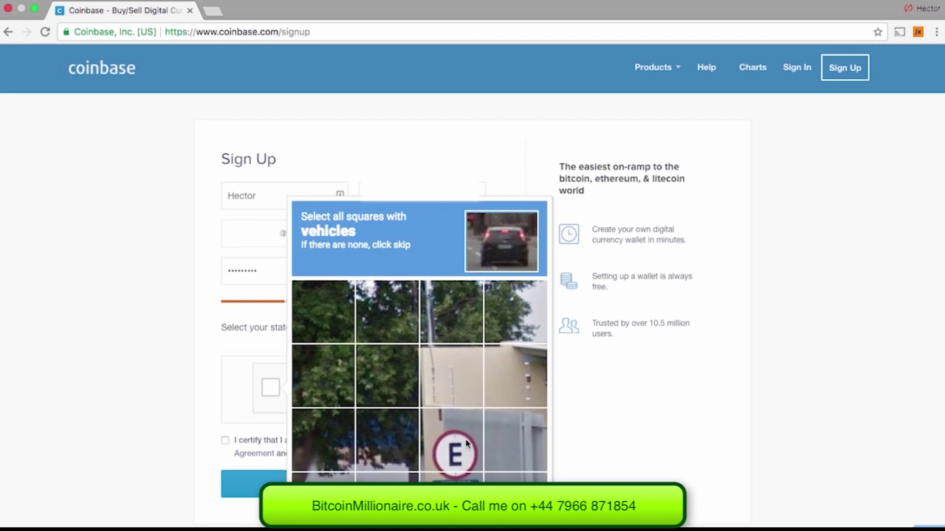
pyautogui.click(467, 443)
pyautogui.click(453, 508)
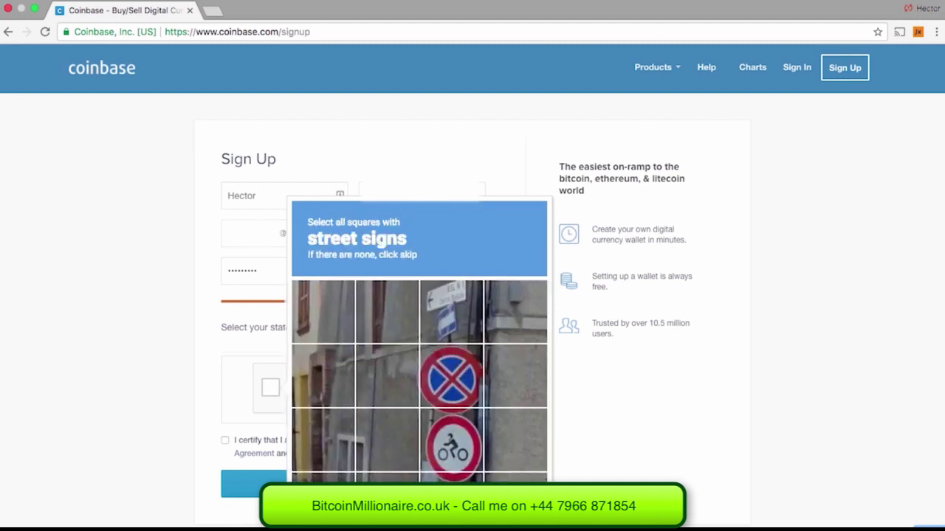
pyautogui.click(474, 391)
pyautogui.click(463, 439)
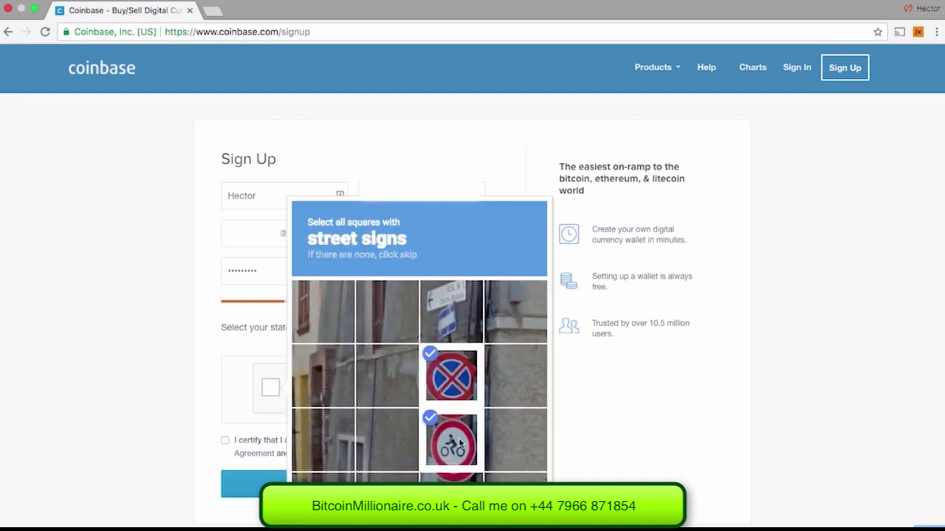
pyautogui.click(451, 502)
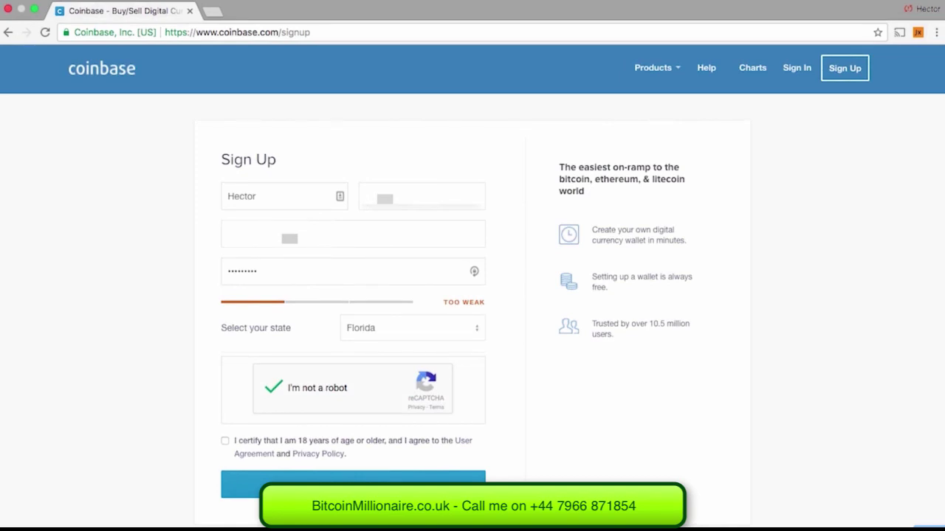
pyautogui.click(226, 443)
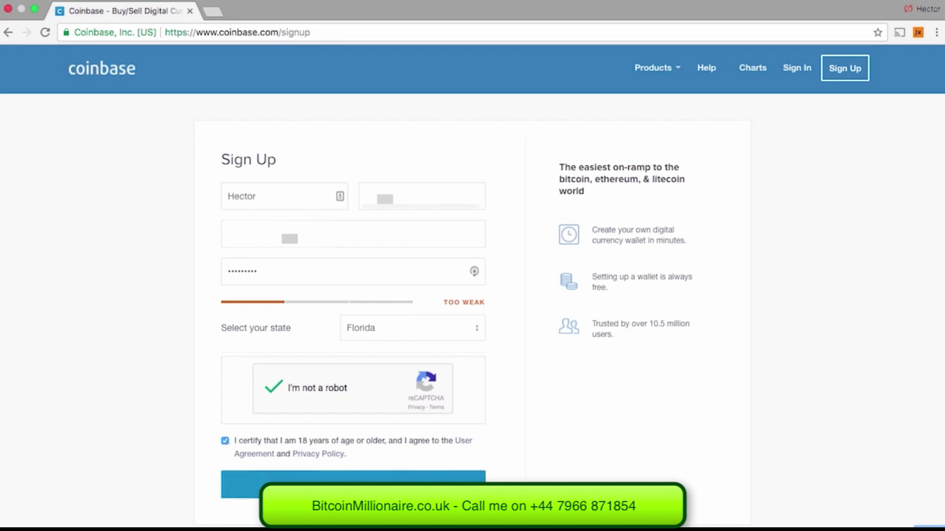
pyautogui.click(353, 488)
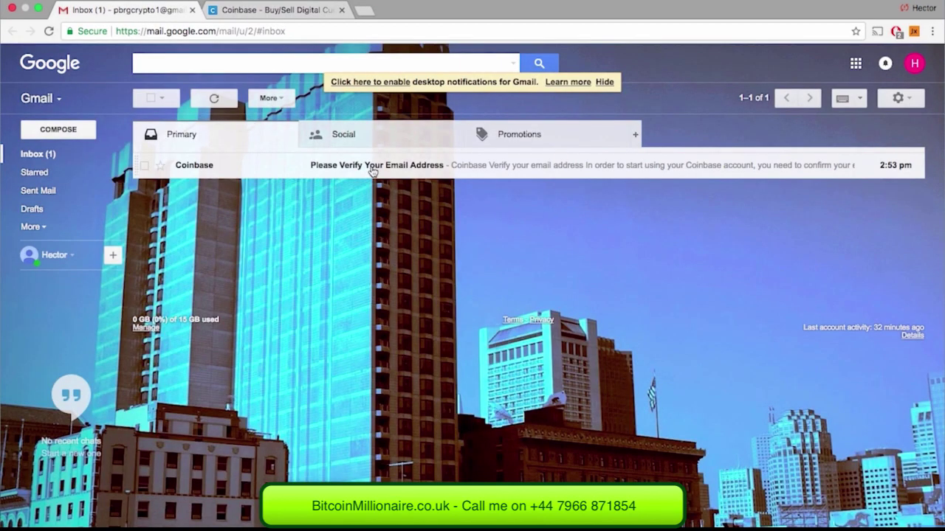
# Step: Open the 'Please Verify Your Email Address' email and follow its Verify Email Address link
pyautogui.click(373, 171)
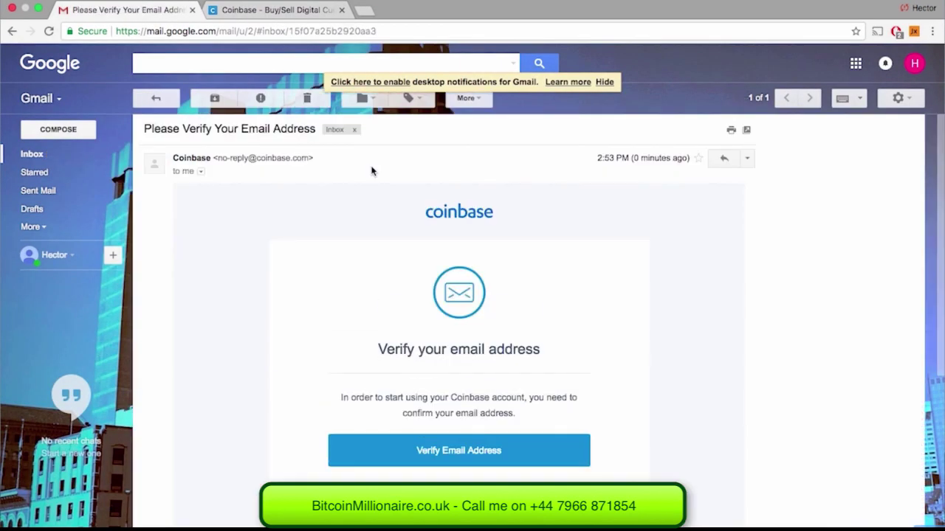
pyautogui.click(406, 445)
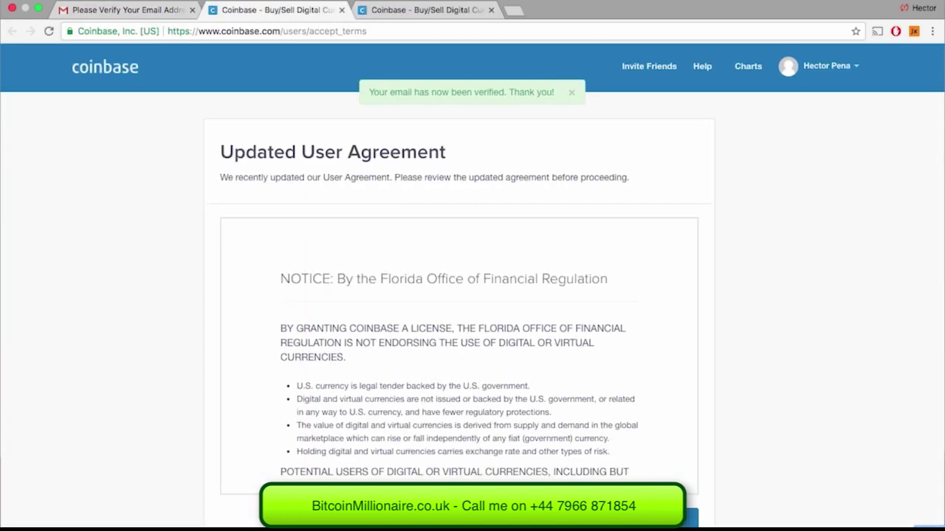
# Step: Close the duplicate tab, open Settings, and scroll through the identity verification form
pyautogui.click(492, 10)
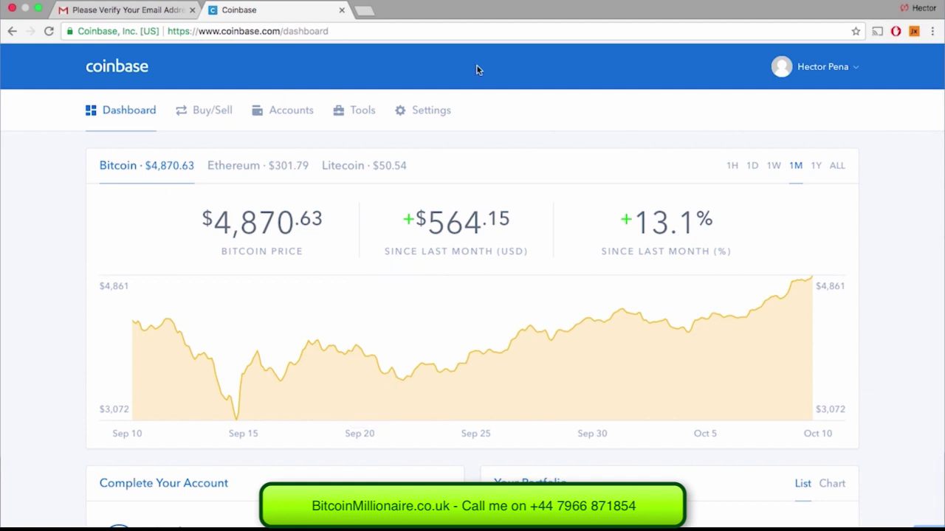
pyautogui.click(421, 112)
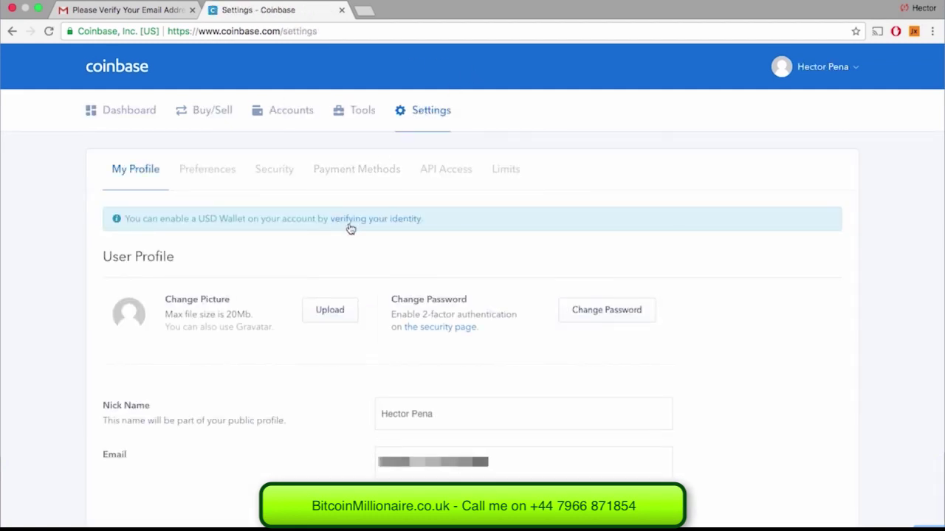
pyautogui.click(353, 223)
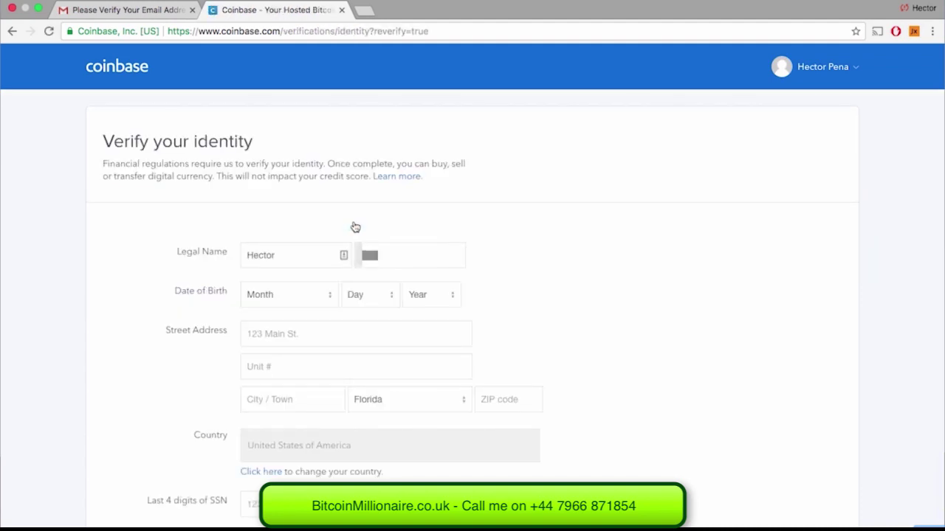
pyautogui.scroll(-3, 355, 228)
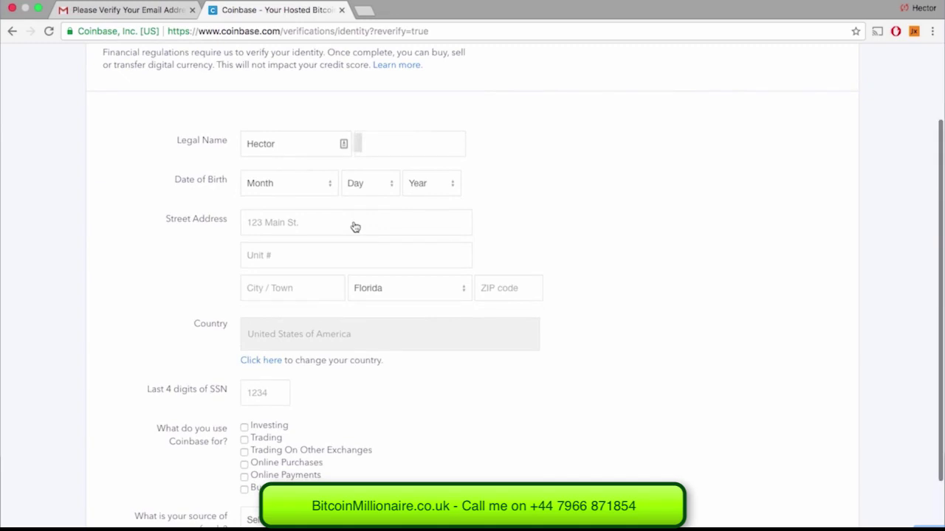
pyautogui.scroll(-1, 356, 228)
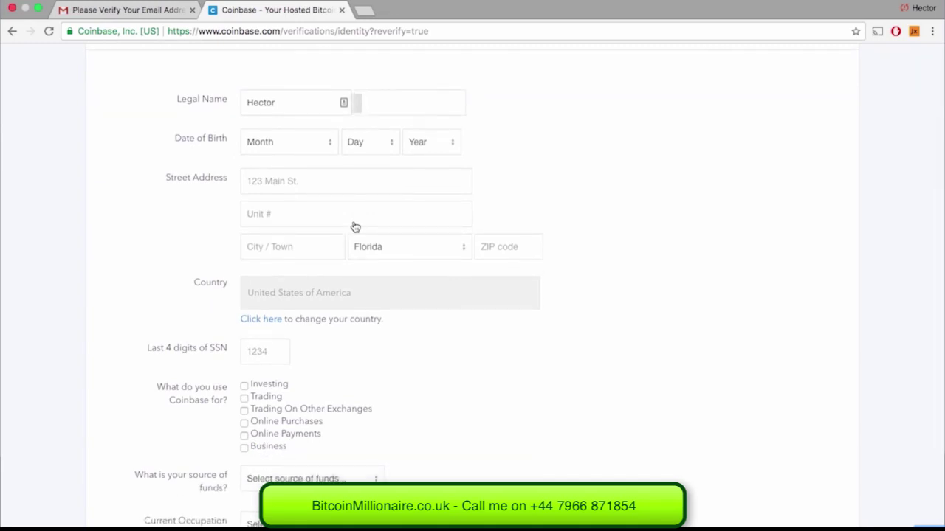
pyautogui.scroll(-1, 355, 227)
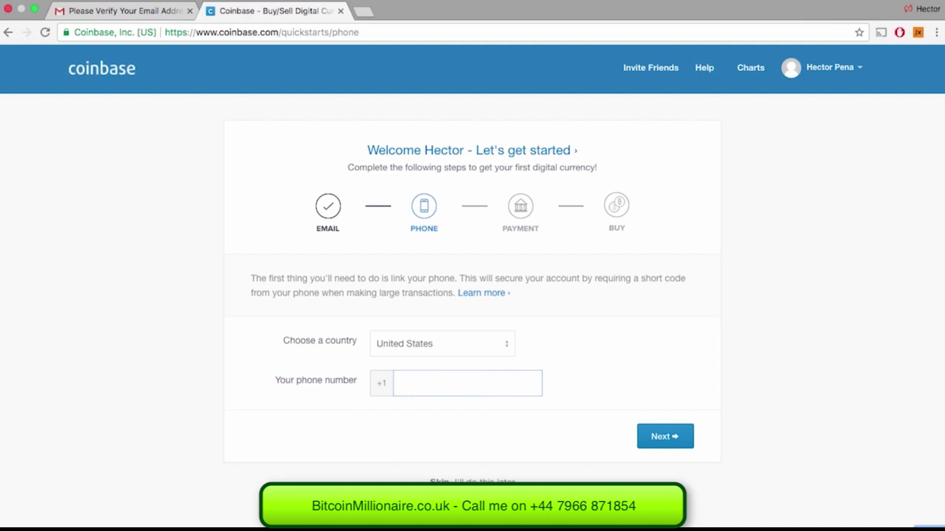
# Step: Submit the phone number and confirm it with the SMS verification code
pyautogui.click(670, 443)
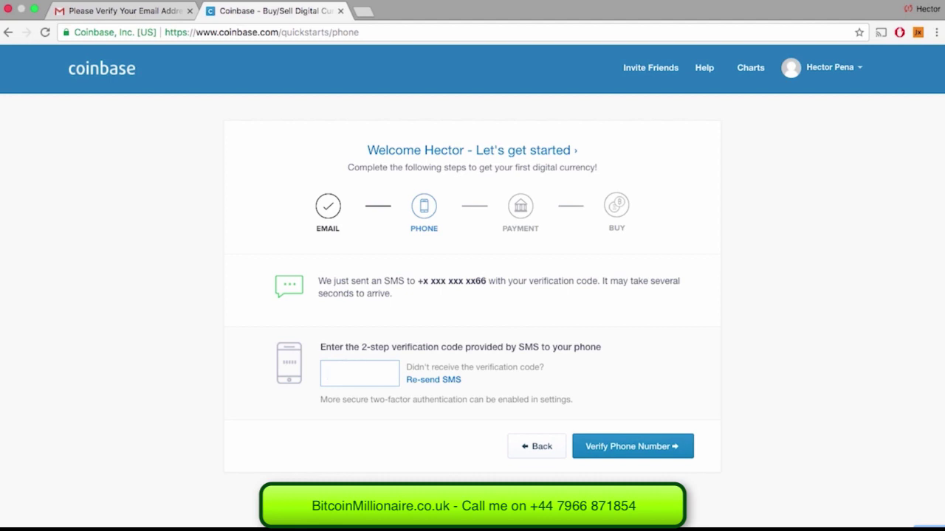
pyautogui.click(608, 447)
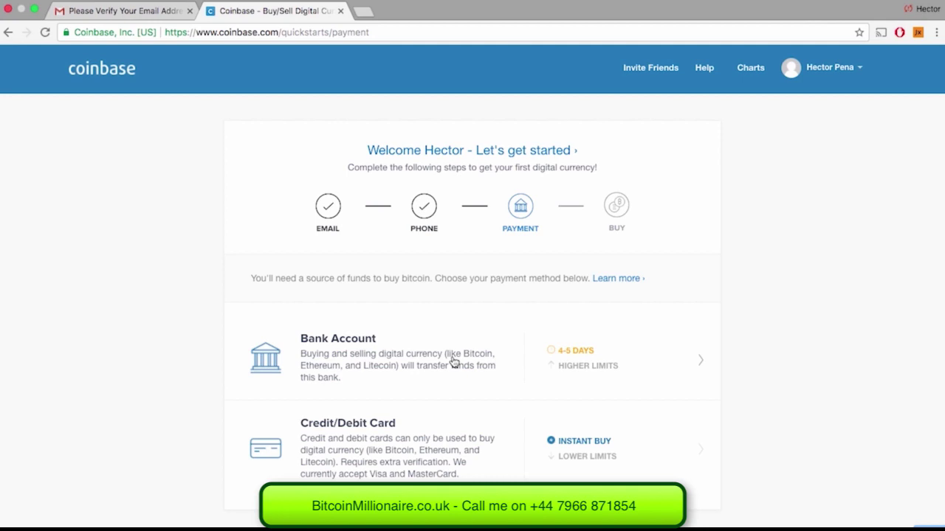
# Step: Log in to Bank of America with the bank username and password, then link the first account
pyautogui.click(453, 361)
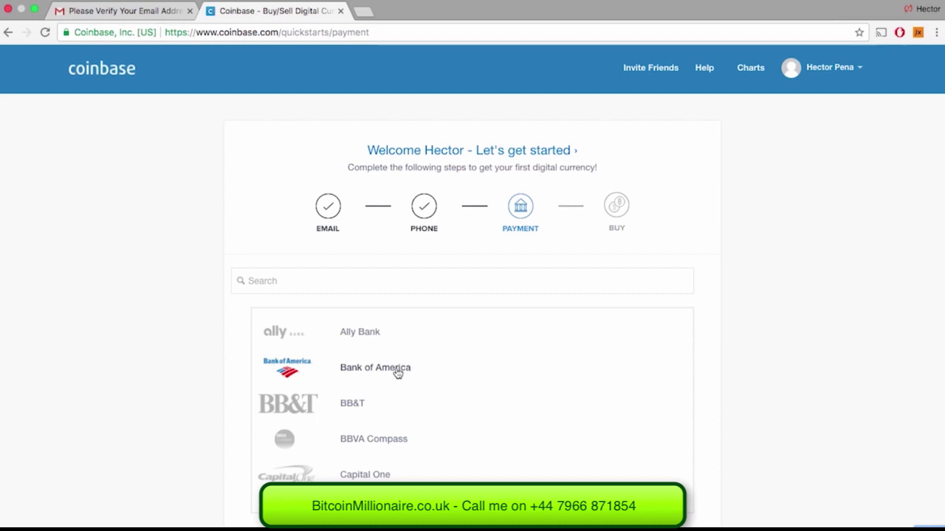
pyautogui.click(397, 373)
pyautogui.write('hector')
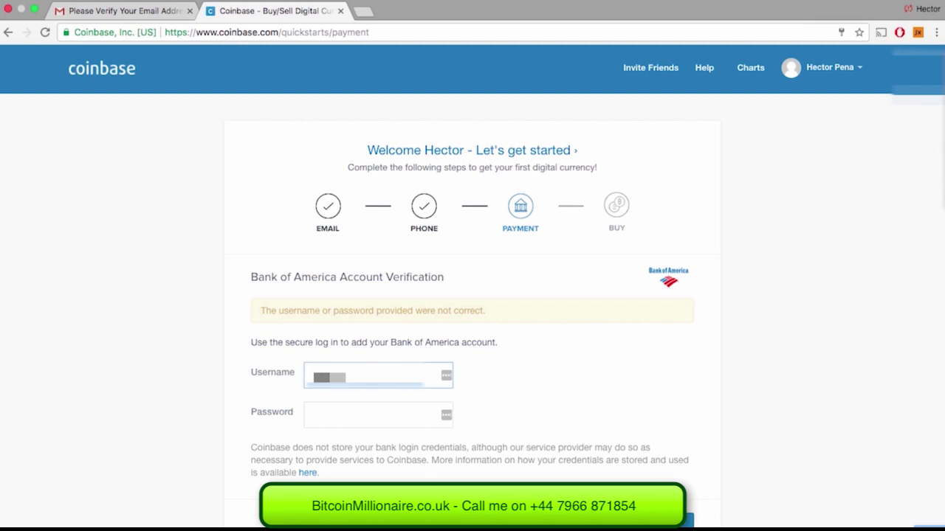
pyautogui.click(378, 414)
pyautogui.write('•••••••')
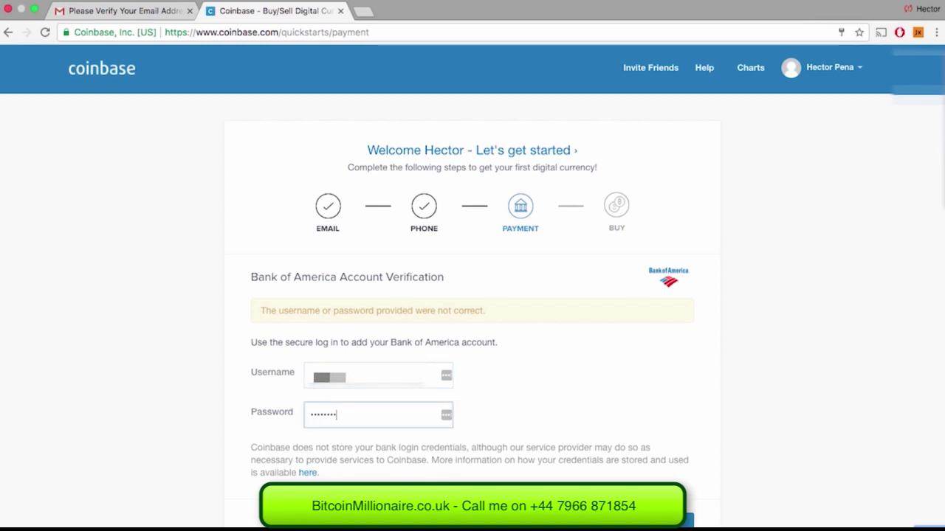
pyautogui.press('Return')
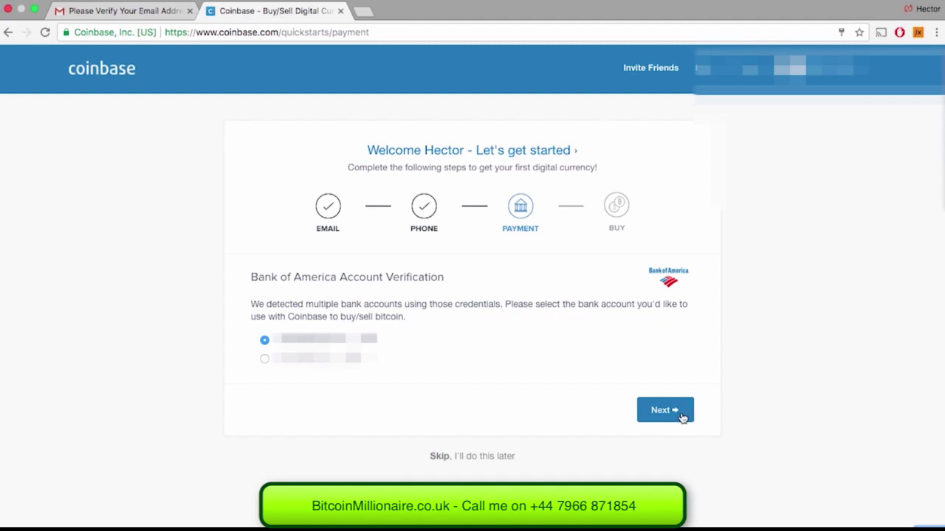
pyautogui.click(681, 416)
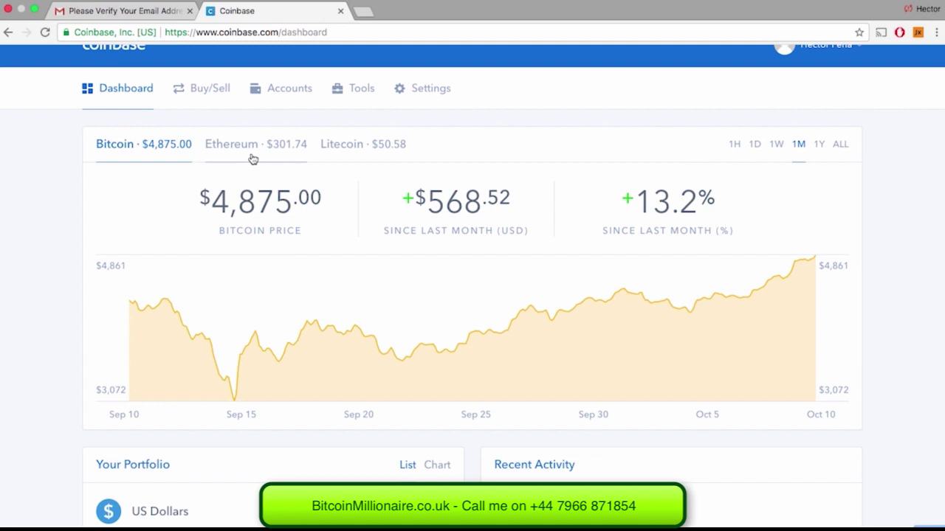
# Step: Compare the Ethereum, Litecoin and Bitcoin price charts, scrolling to Your Portfolio and back
pyautogui.click(253, 159)
pyautogui.click(367, 160)
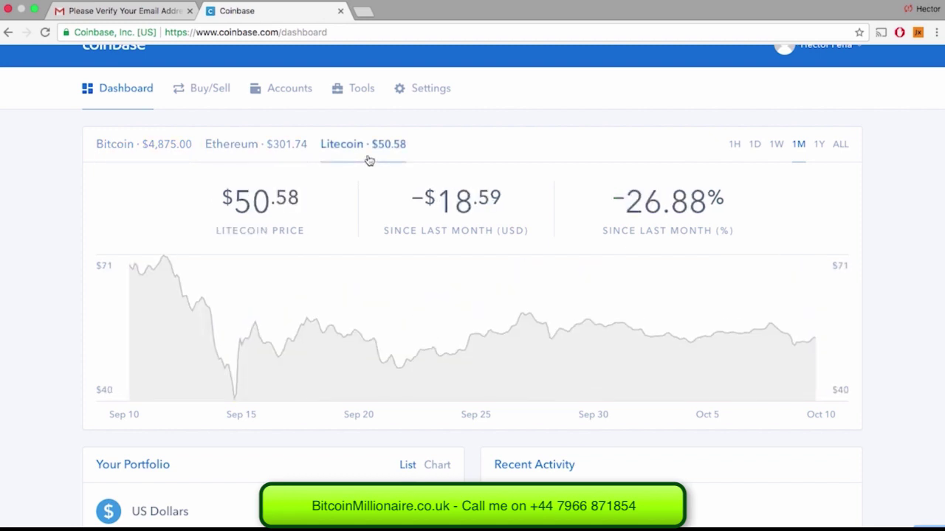
pyautogui.click(165, 142)
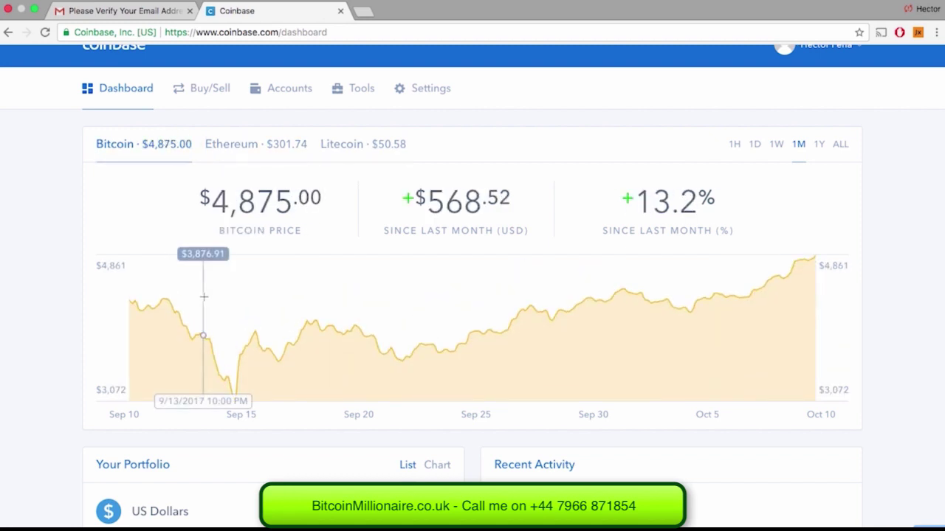
pyautogui.scroll(-1, 203, 297)
pyautogui.scroll(-3, 203, 296)
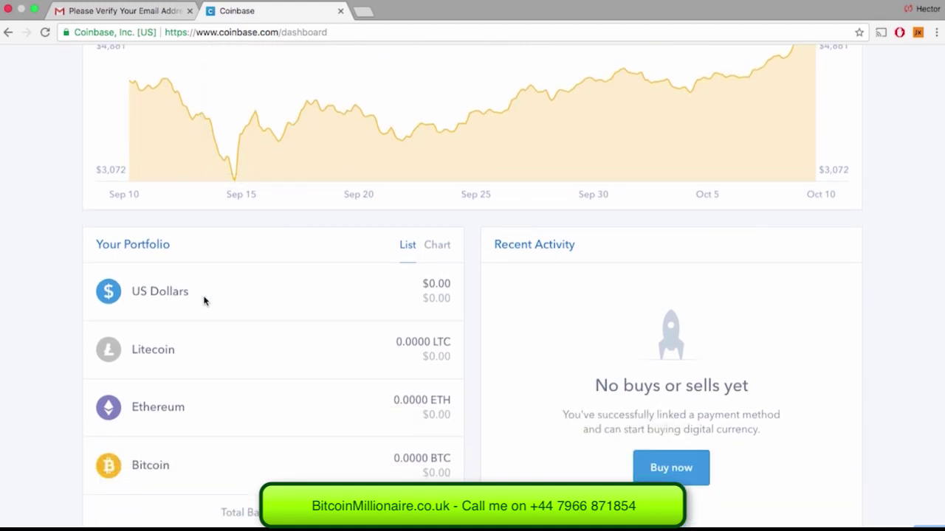
pyautogui.scroll(5, 205, 300)
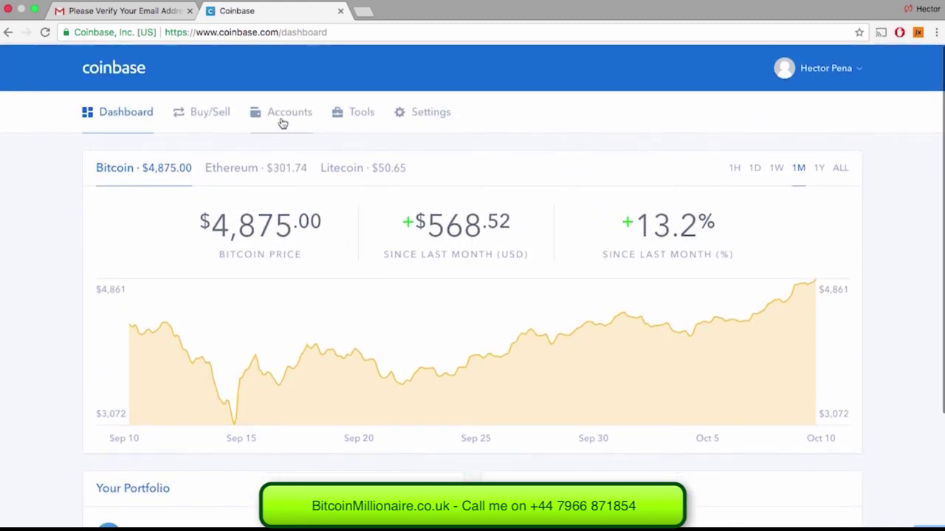
# Step: Open the Accounts page listing the zero-balance BTC, ETH, LTC and USD wallets
pyautogui.click(284, 118)
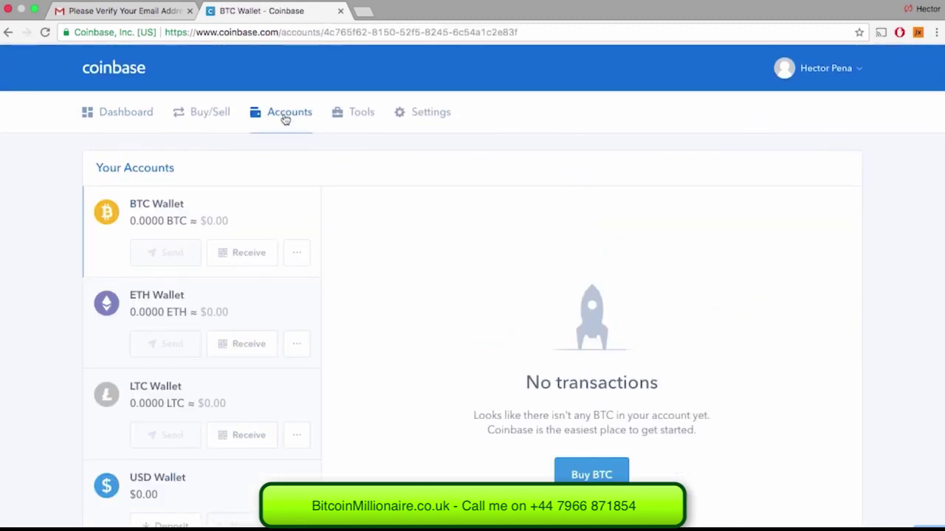
pyautogui.scroll(-1, 324, 176)
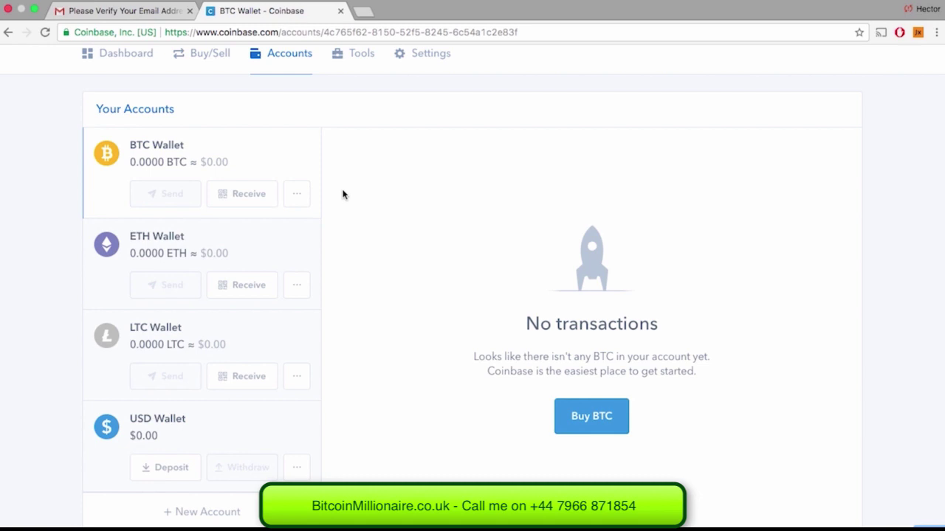
pyautogui.click(243, 193)
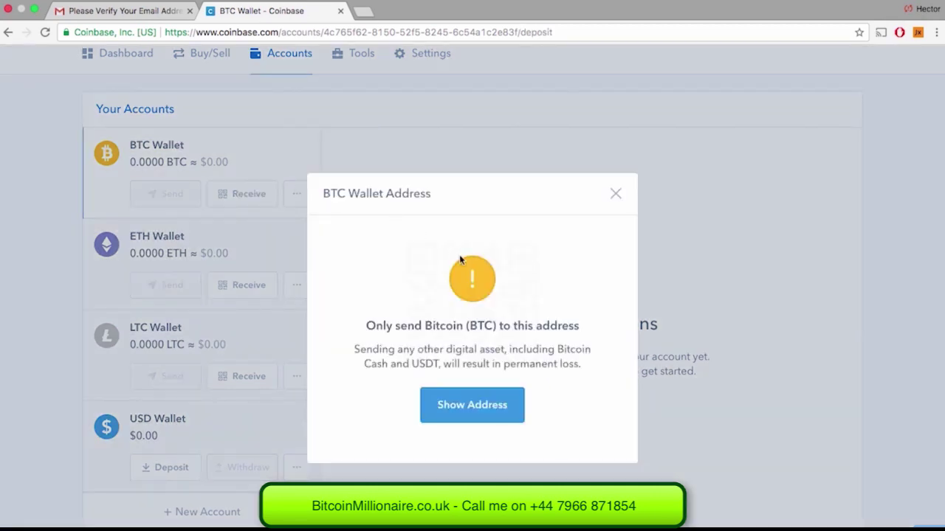
pyautogui.click(459, 405)
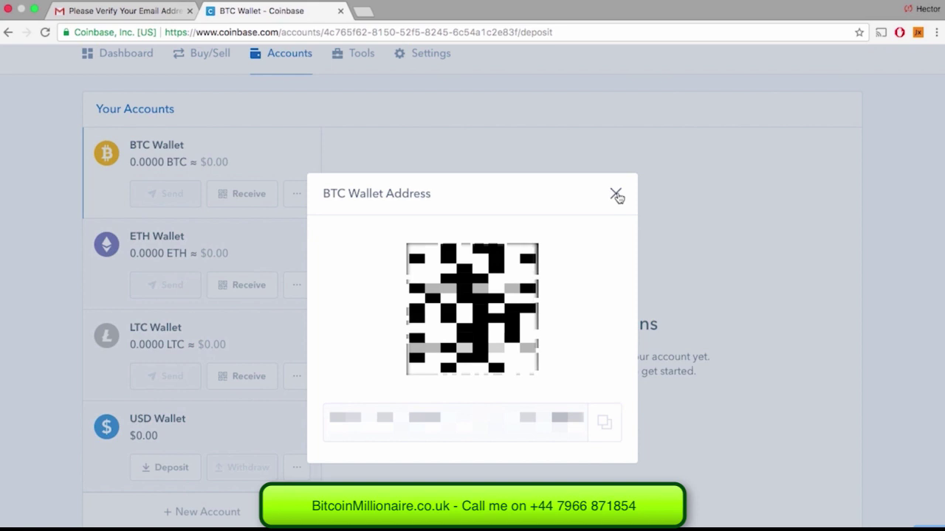
pyautogui.click(616, 194)
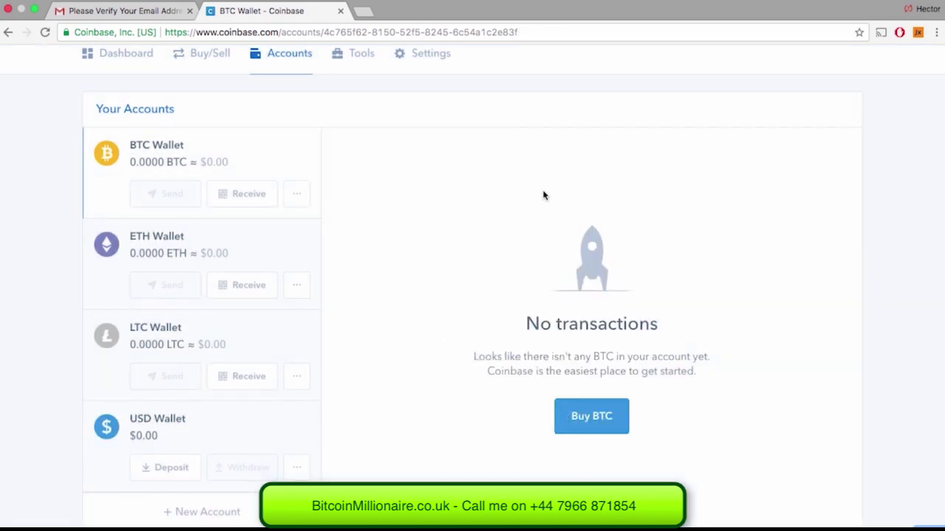
# Step: View the Tools Addresses list showing the new BTC Wallet address, then go to Settings
pyautogui.scroll(2, 255, 207)
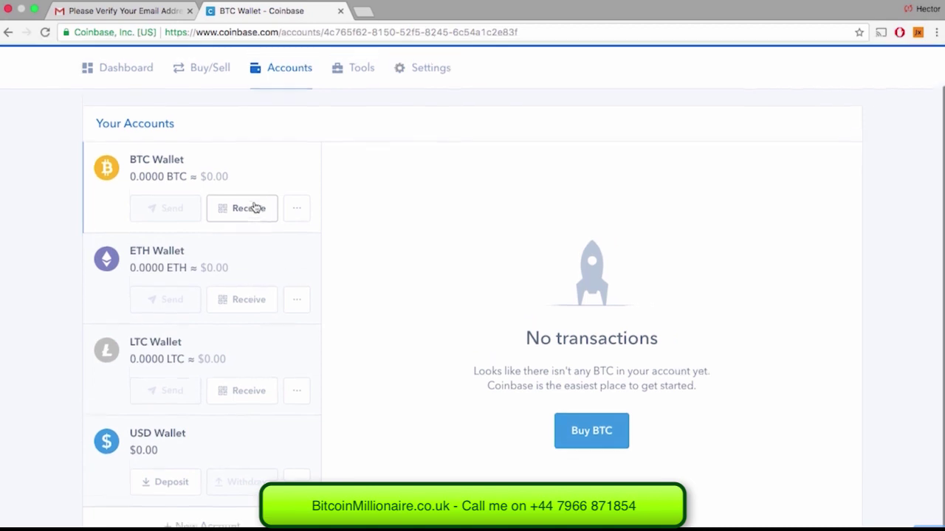
pyautogui.click(354, 125)
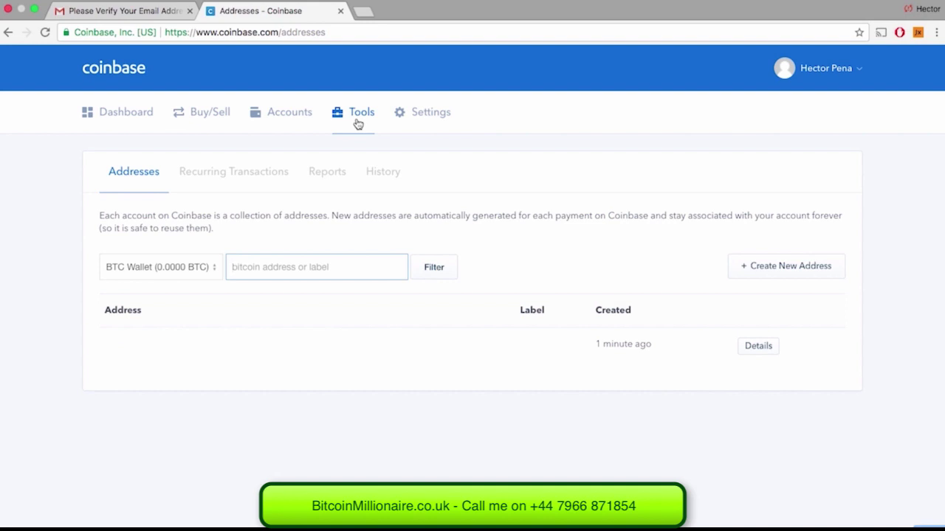
pyautogui.click(433, 133)
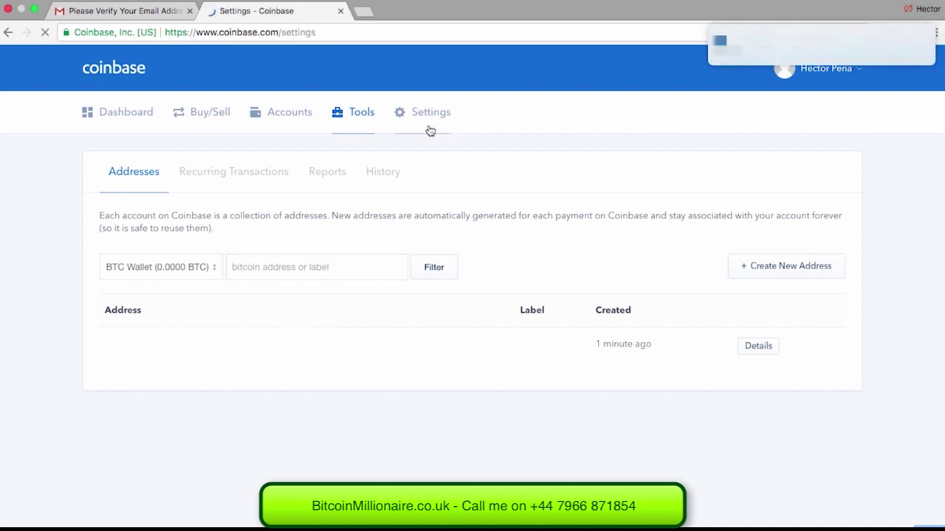
# Step: In Security settings, enable an authenticator app as the two-factor method
pyautogui.scroll(-1, 498, 233)
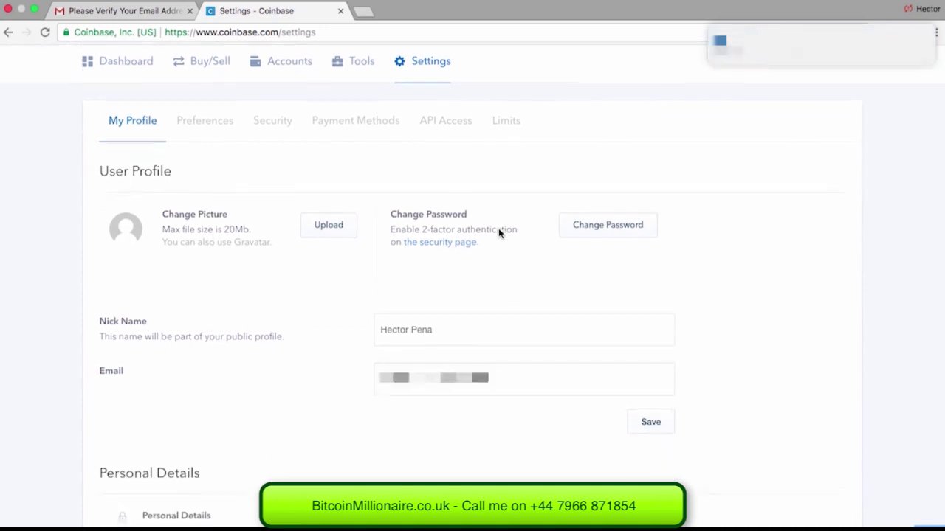
pyautogui.scroll(-1, 499, 232)
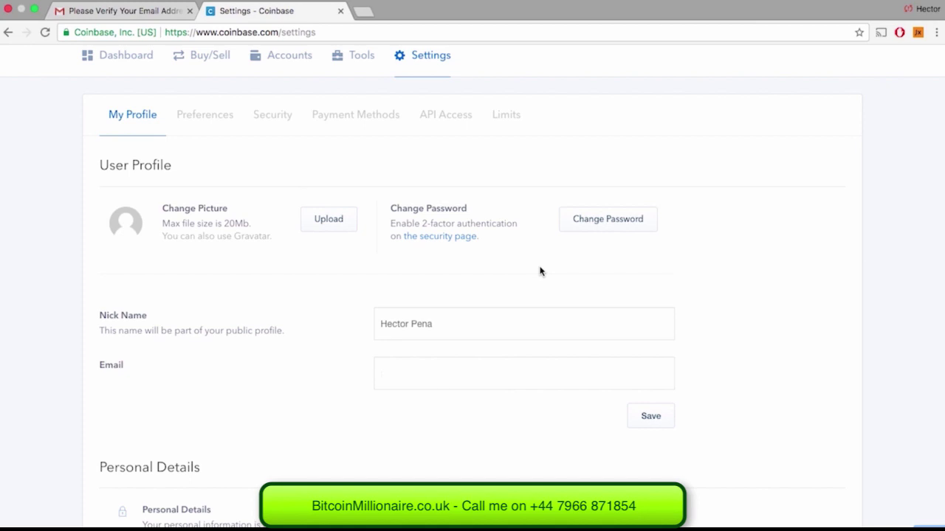
pyautogui.click(257, 112)
pyautogui.scroll(-3, 396, 418)
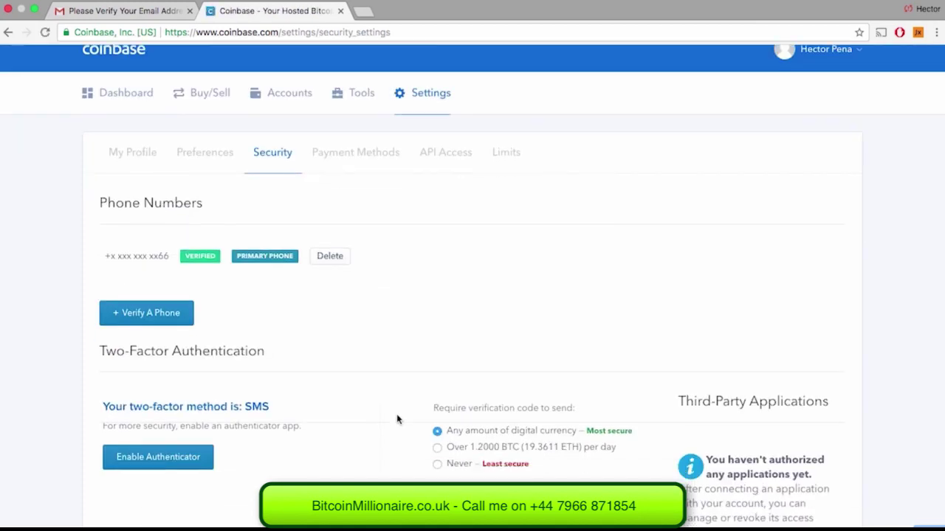
pyautogui.click(160, 331)
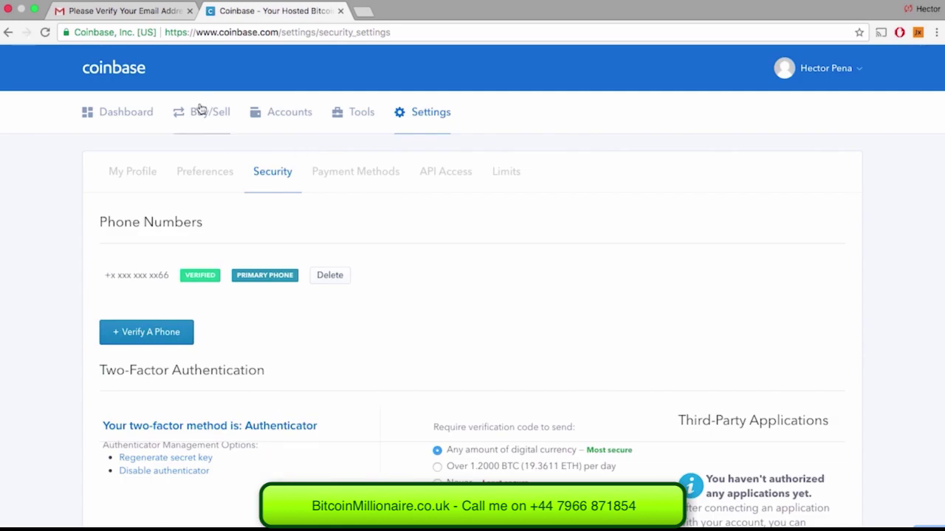
# Step: On the Buy/Sell page, select Bitcoin as the coin to buy, after trying Ethereum and Litecoin
pyautogui.click(199, 109)
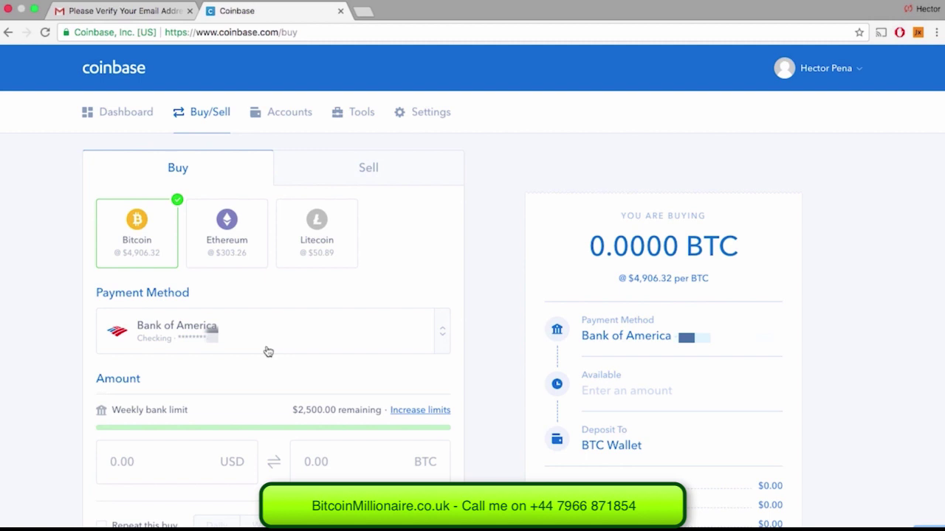
pyautogui.scroll(-3, 268, 351)
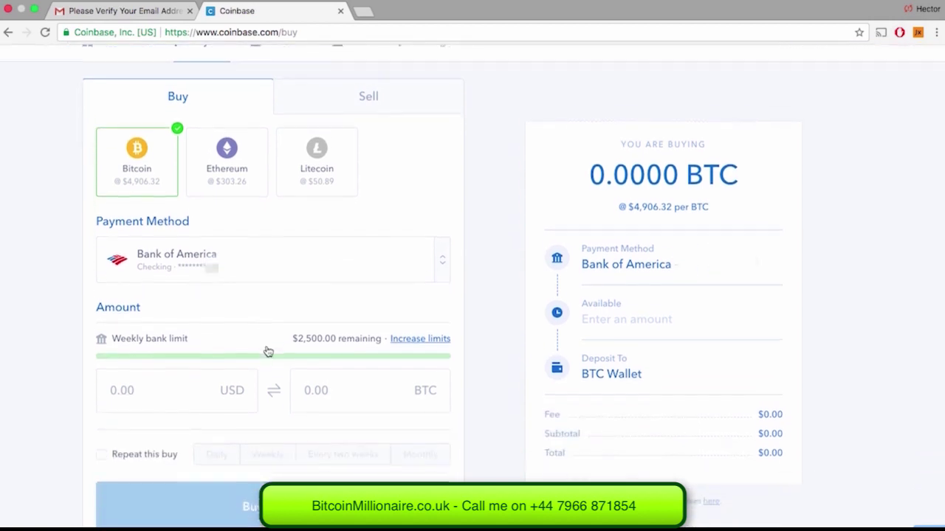
pyautogui.click(247, 146)
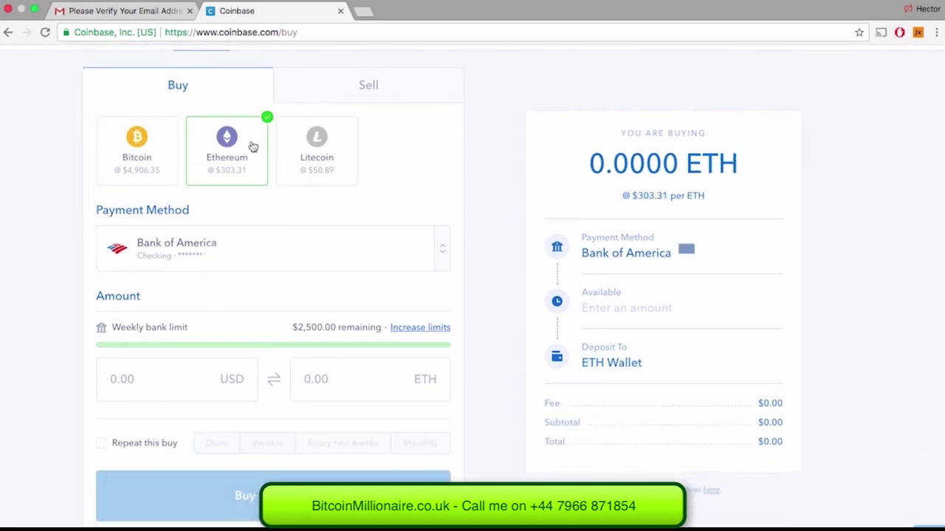
pyautogui.click(315, 149)
pyautogui.click(122, 155)
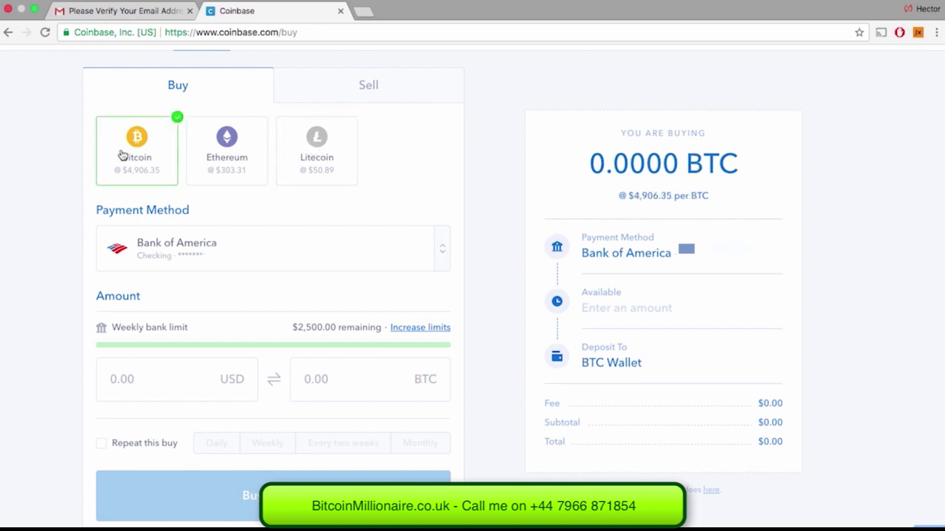
# Step: Enter $20.00 as the amount, giving 0.00377262 BTC with a $1.49 fee
pyautogui.click(134, 392)
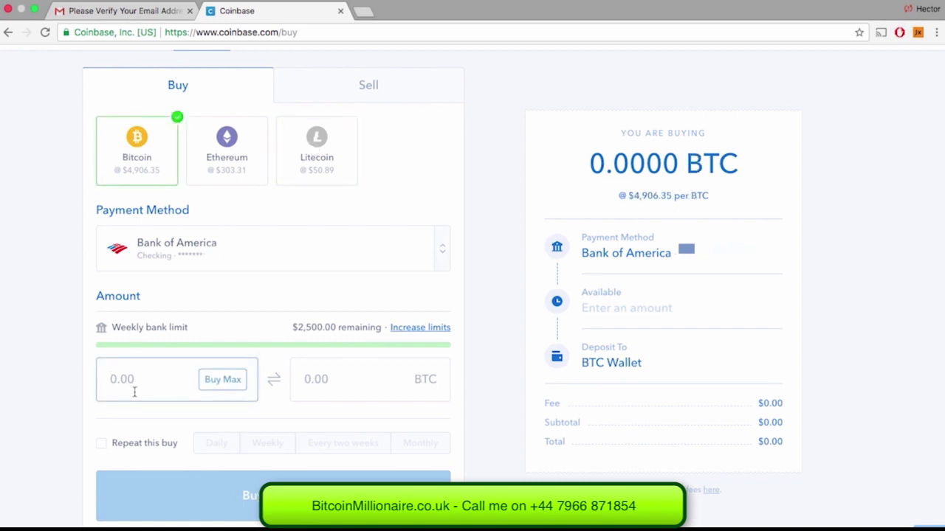
pyautogui.write('20.00')
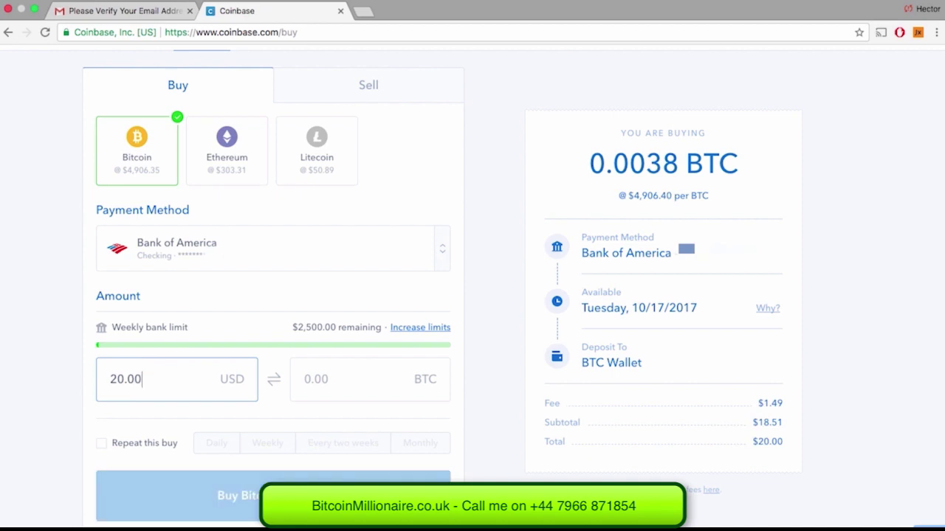
pyautogui.press('Tab')
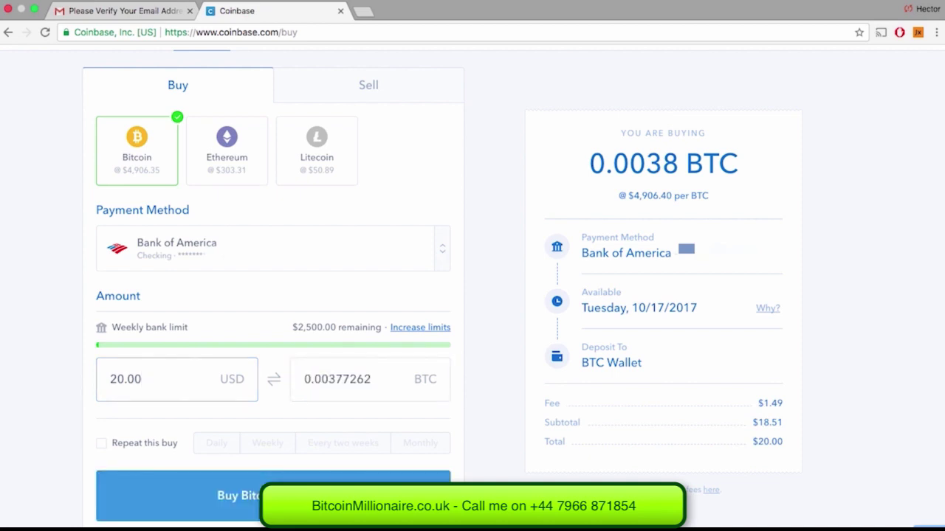